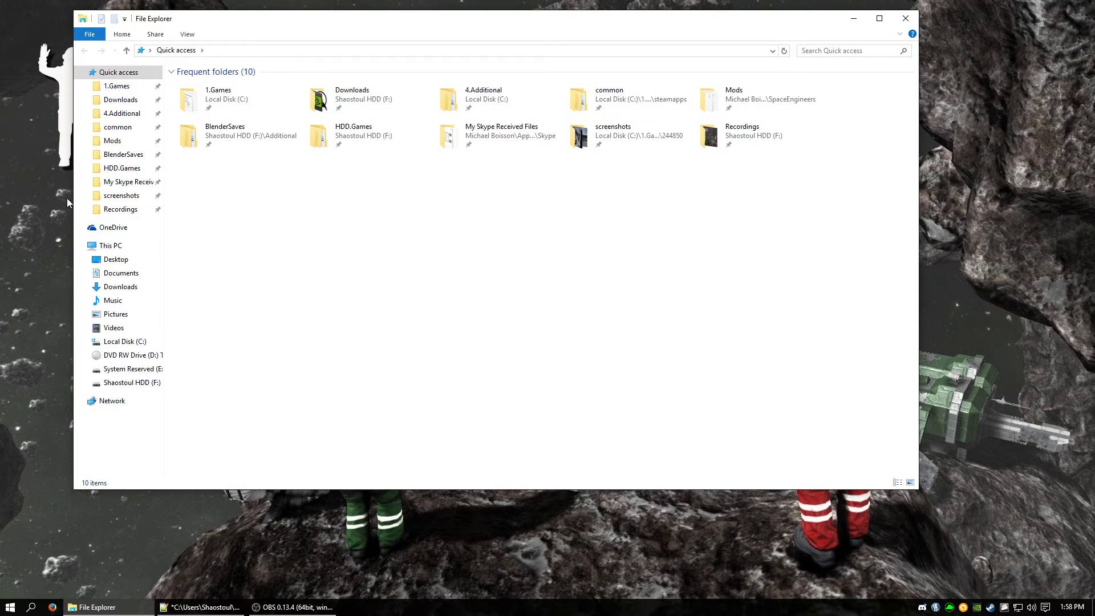
- Open the Mods folder from Quick access in File Explorer
click(112, 141)
- Go into Shao - Master Pack, then its Textures\Models folder
double_click(229, 134)
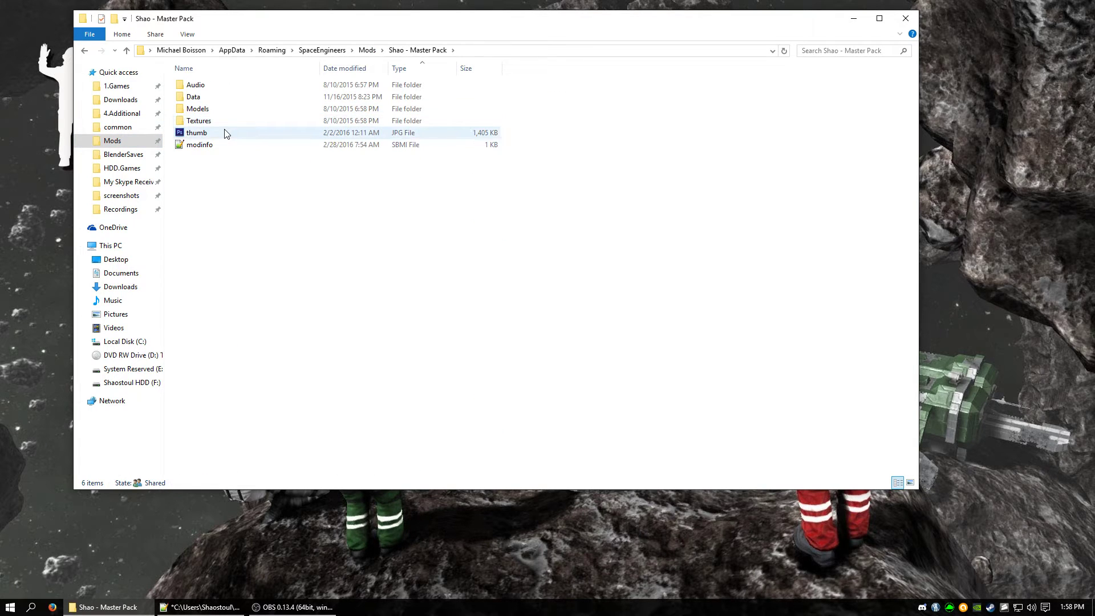
double_click(219, 122)
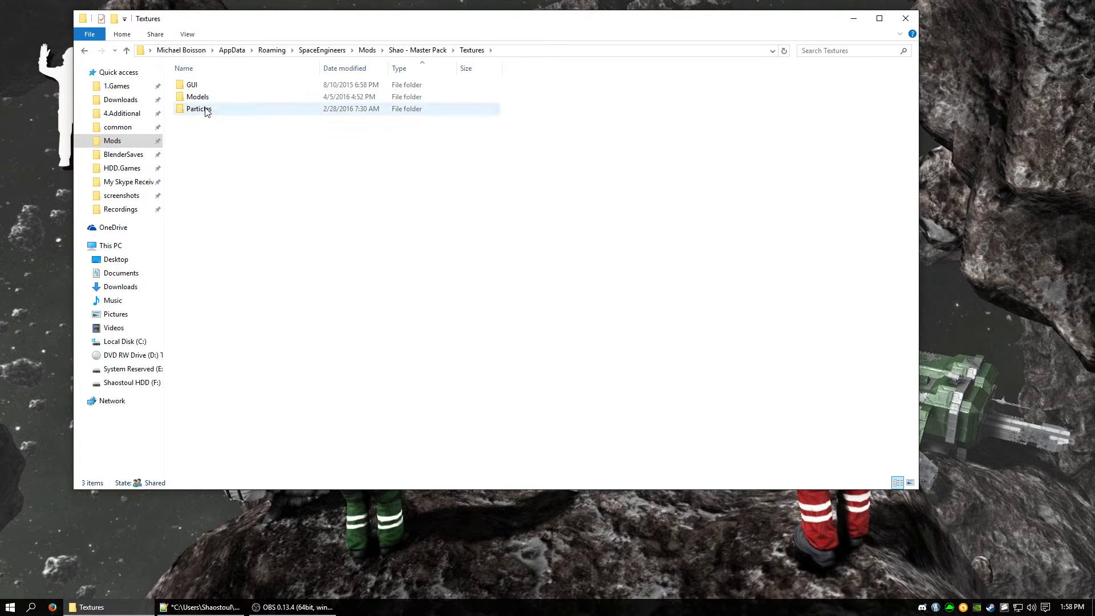
double_click(205, 98)
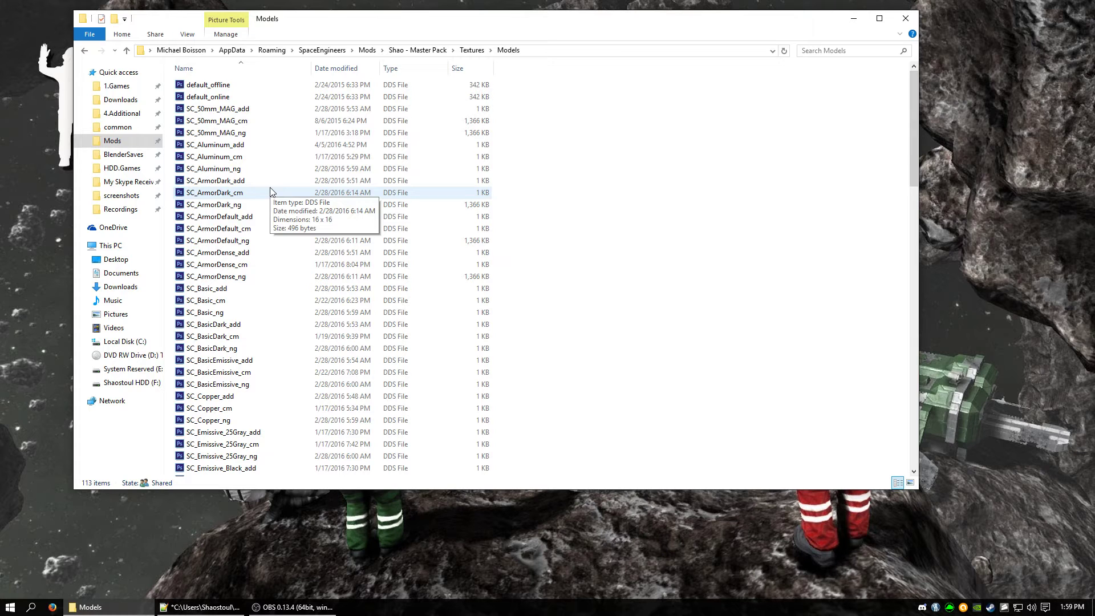
- Browse the 113 DDS texture files, selecting SC_BasicDark_cm along the way
scroll(281, 240, down, 5)
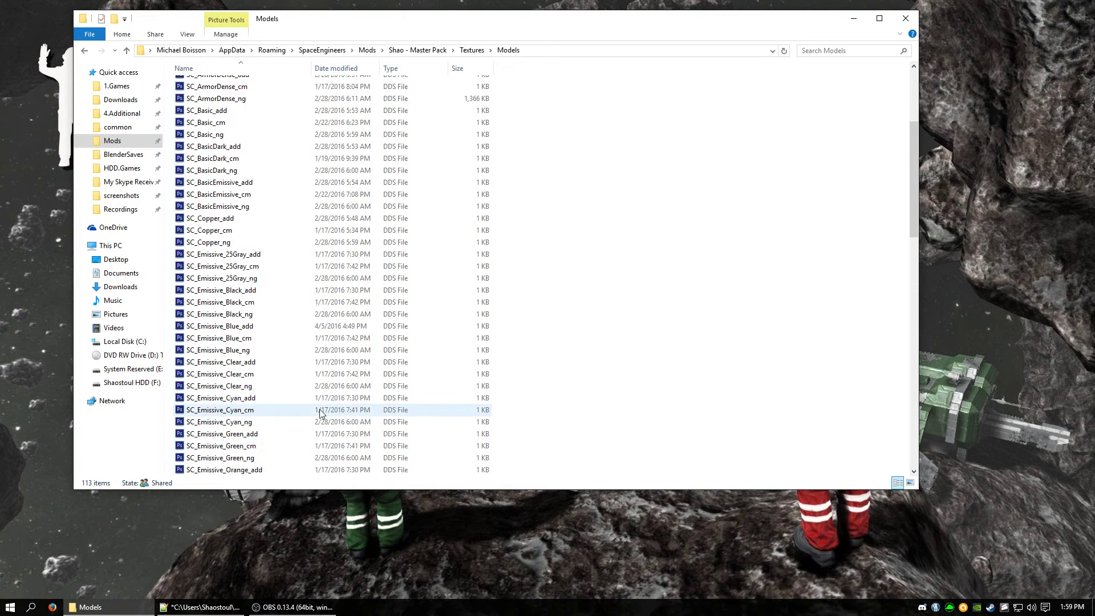
scroll(270, 241, up, 1)
click(263, 190)
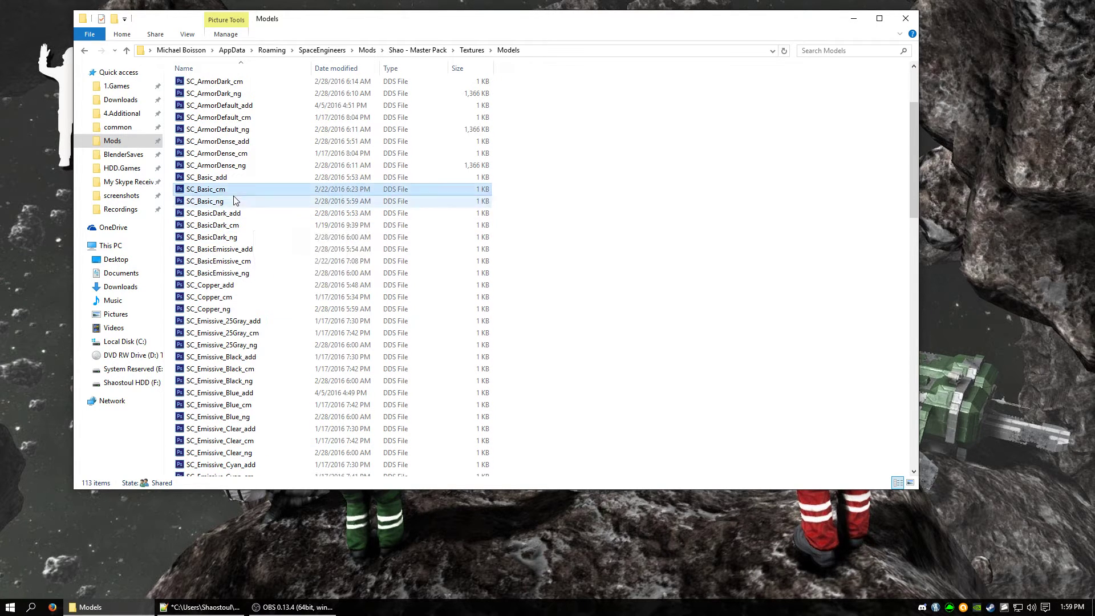
scroll(292, 274, up, 1)
scroll(292, 285, down, 15)
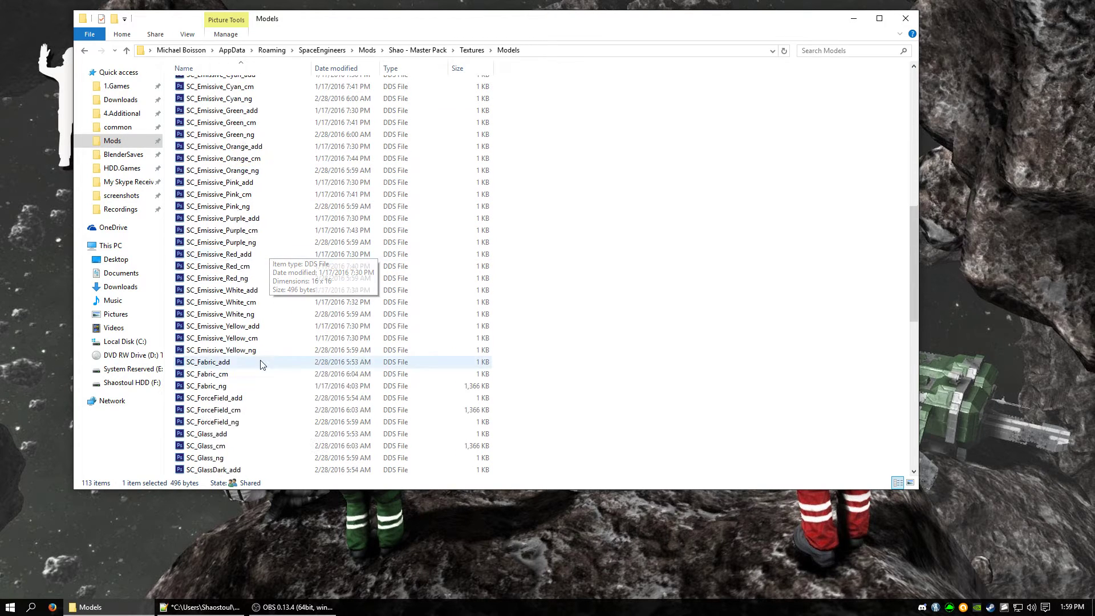
scroll(292, 386, down, 1)
scroll(354, 342, up, 16)
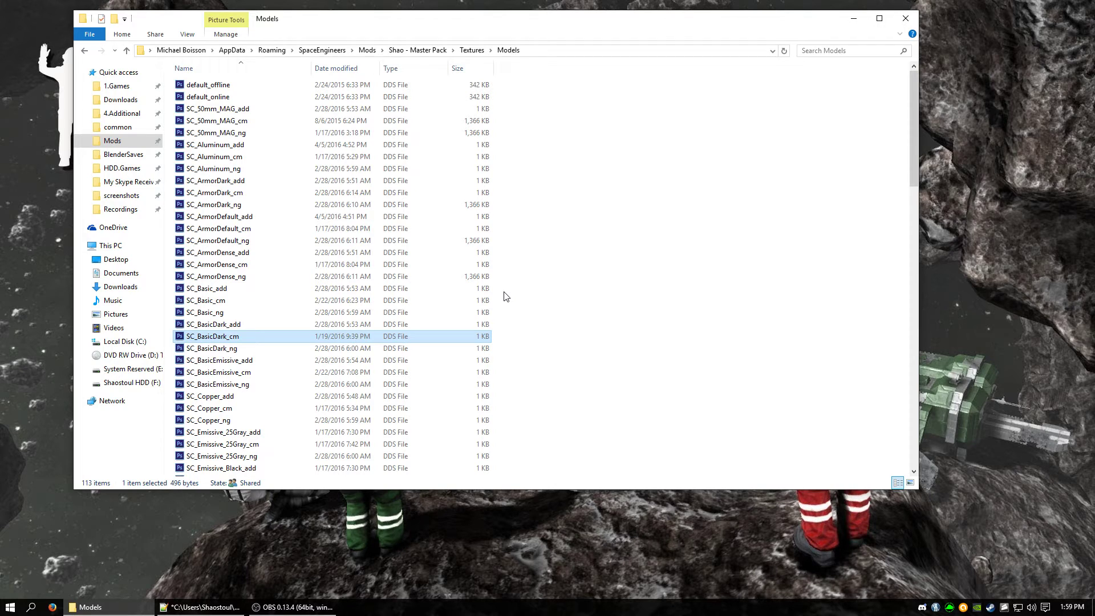
scroll(504, 296, down, 20)
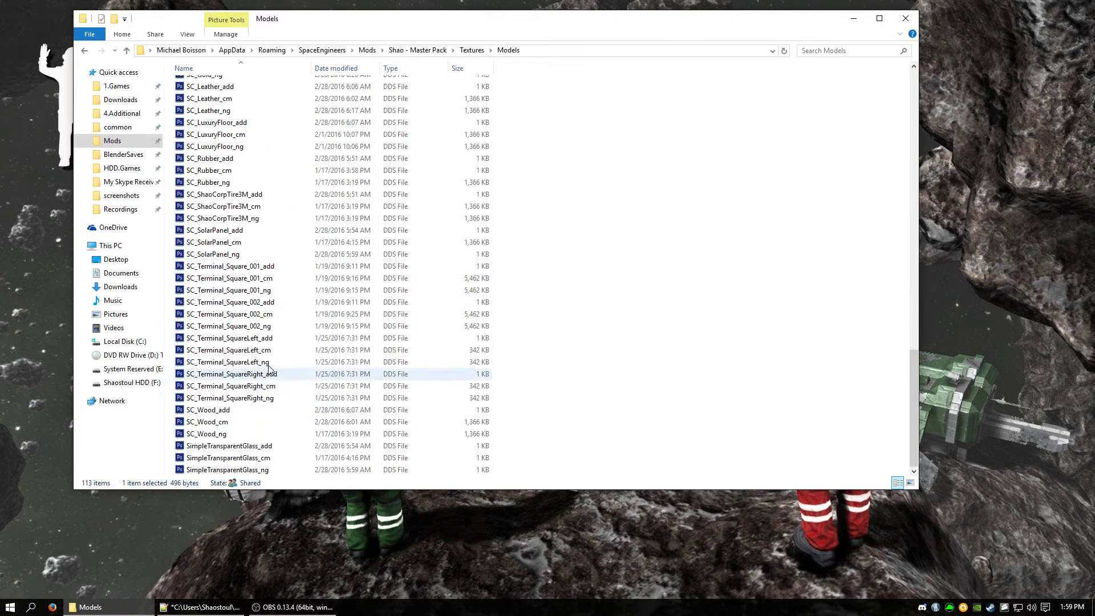
scroll(339, 290, up, 20)
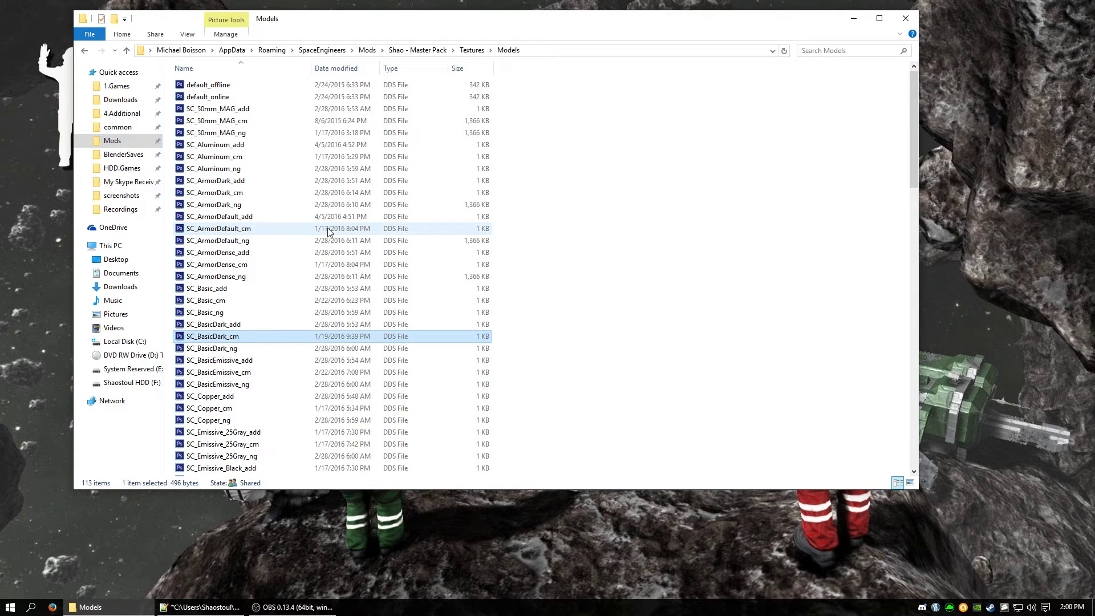
- Open SC_50mm_MAG_add, _cm and _ng in Photoshop, then bring the add texture to front
double_click(271, 107)
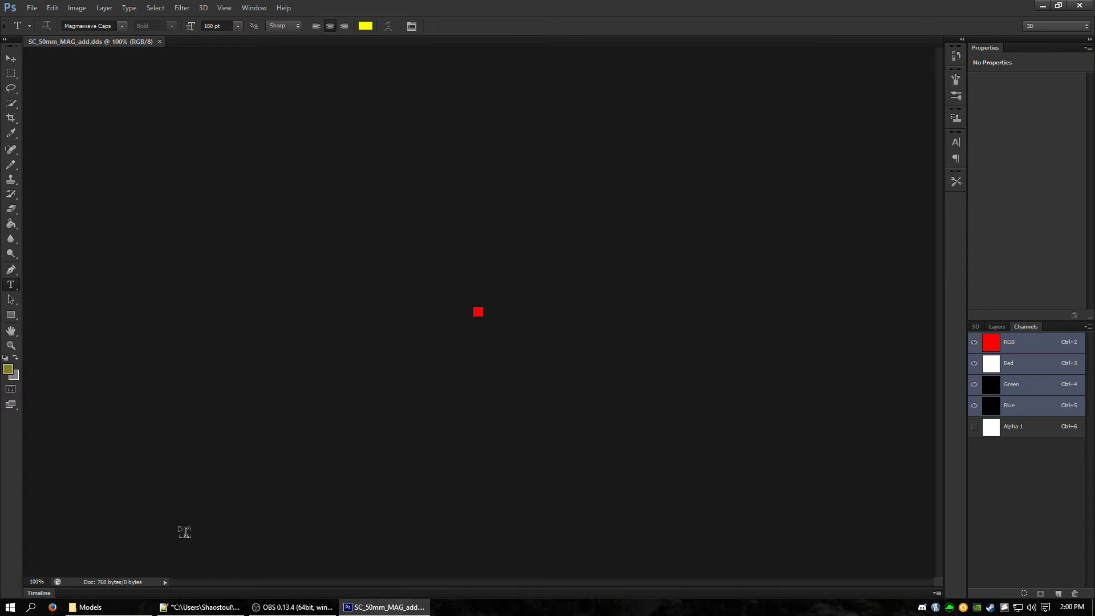
click(91, 607)
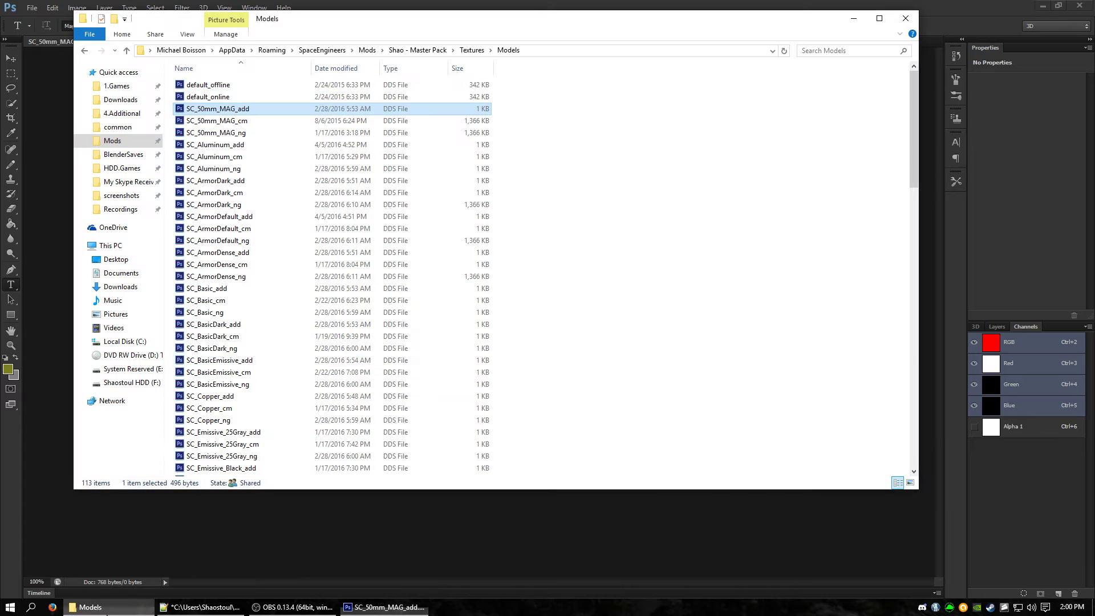
double_click(284, 121)
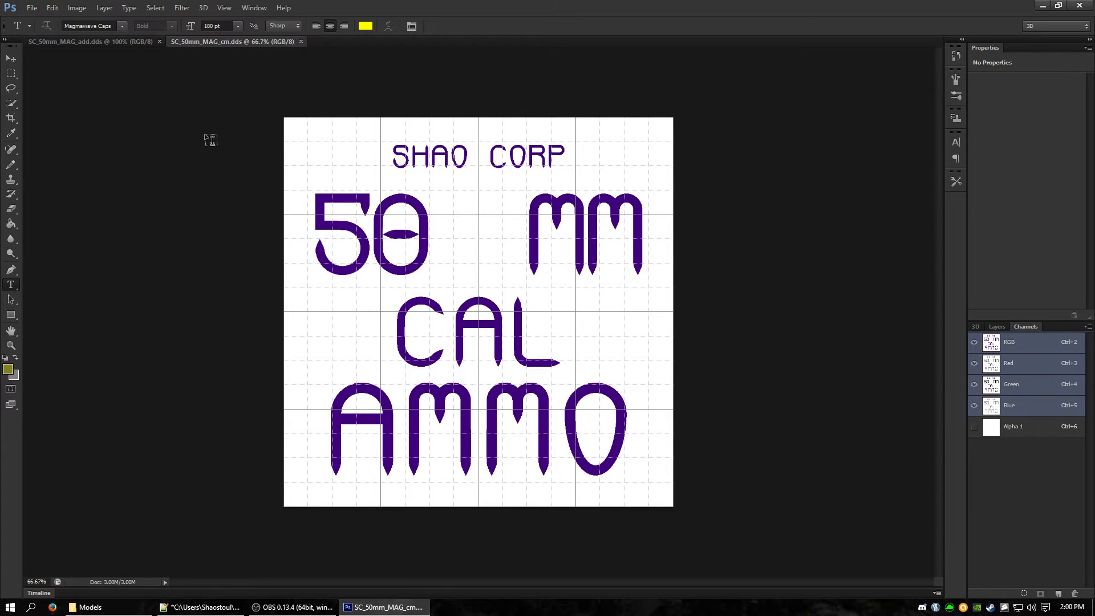
click(92, 606)
double_click(217, 133)
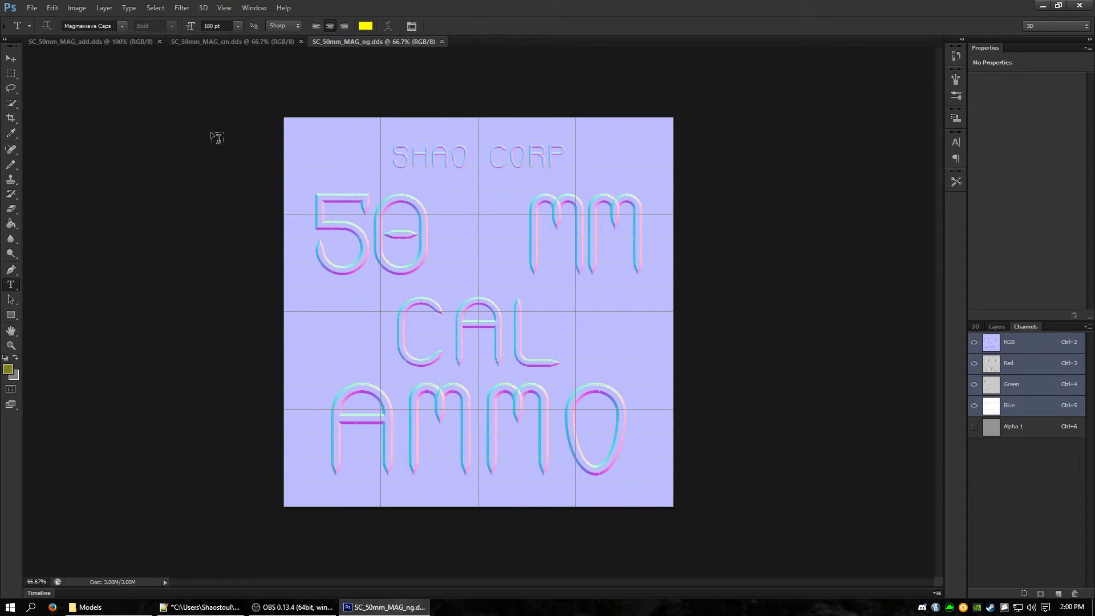
click(93, 42)
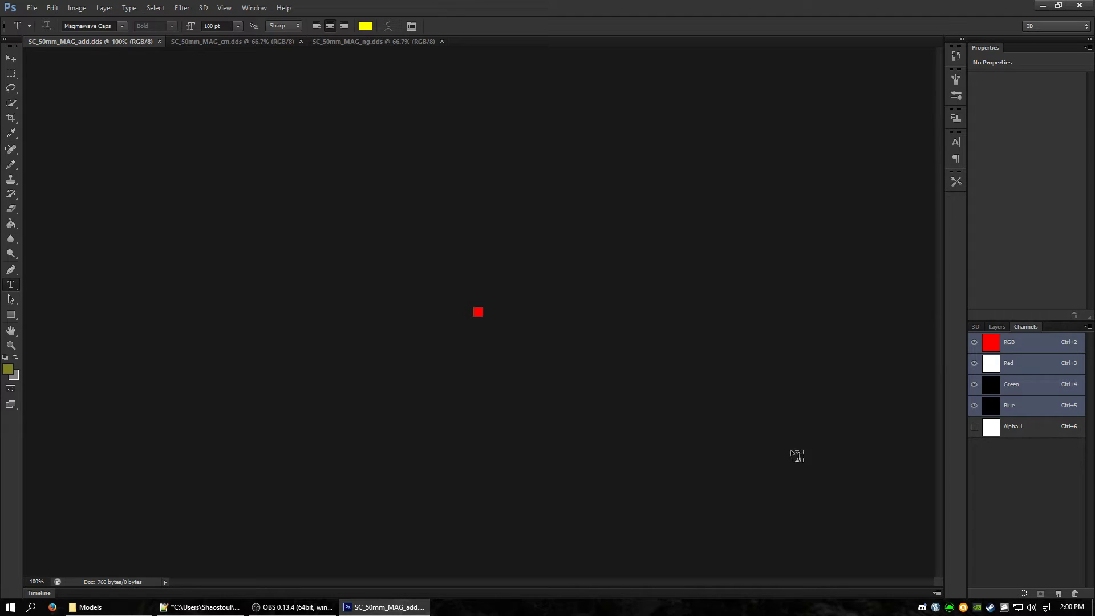
- View the add texture's Red, Green and Alpha 1 channels alone, then show SC_50mm_MAG_cm
click(1023, 371)
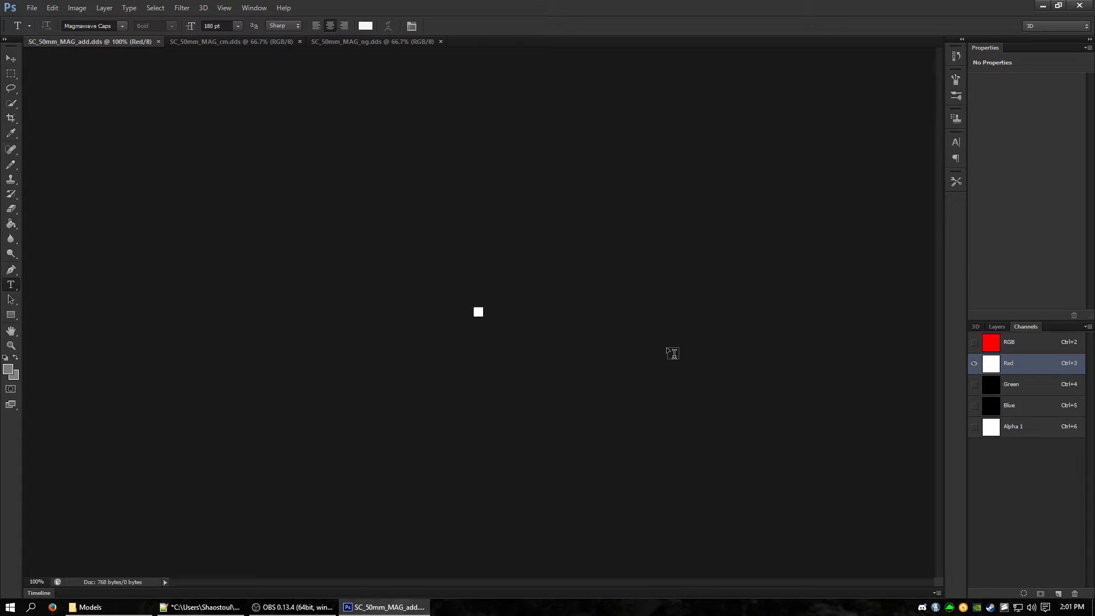
click(1018, 389)
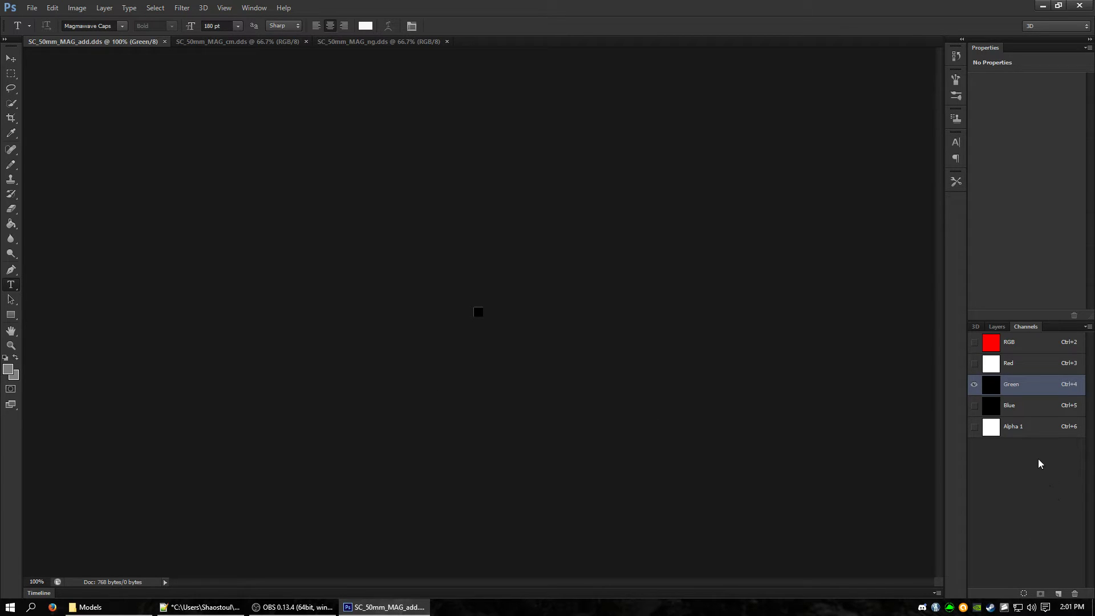
key(ctrl+6)
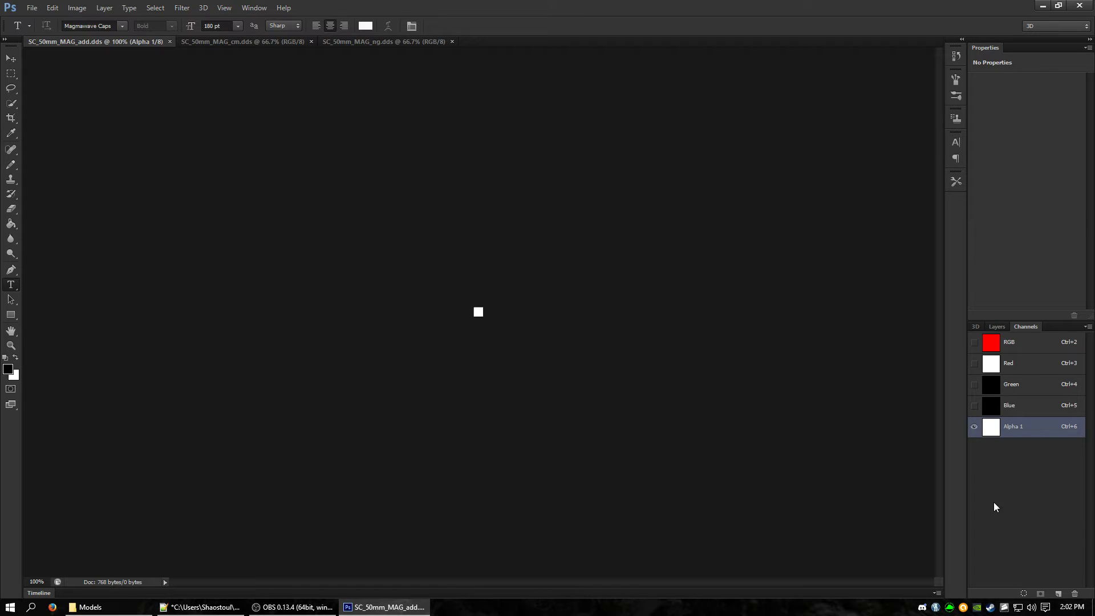
click(214, 42)
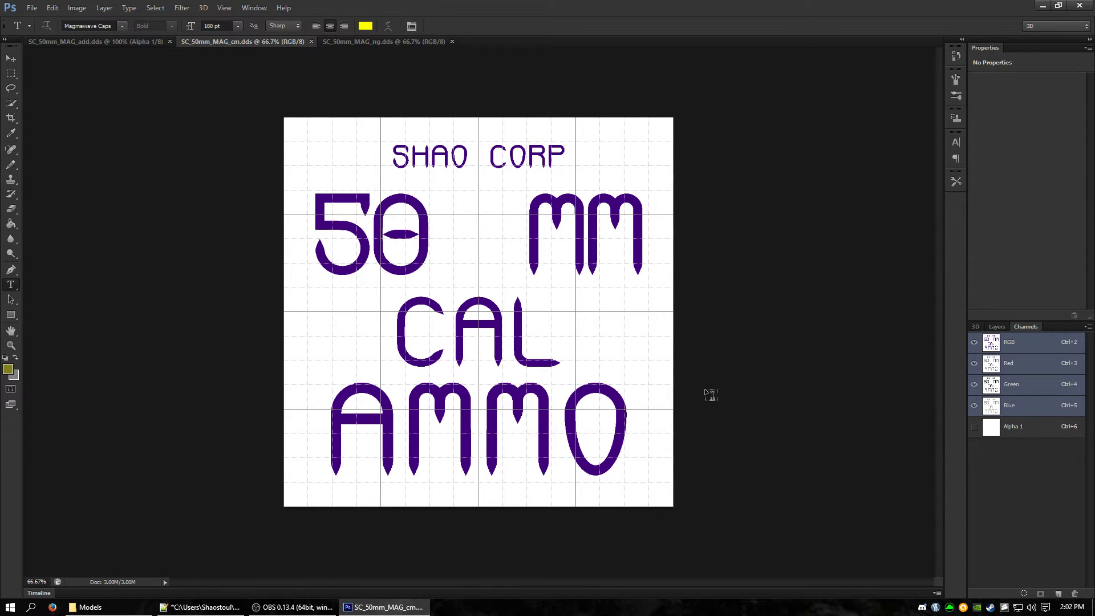
click(48, 41)
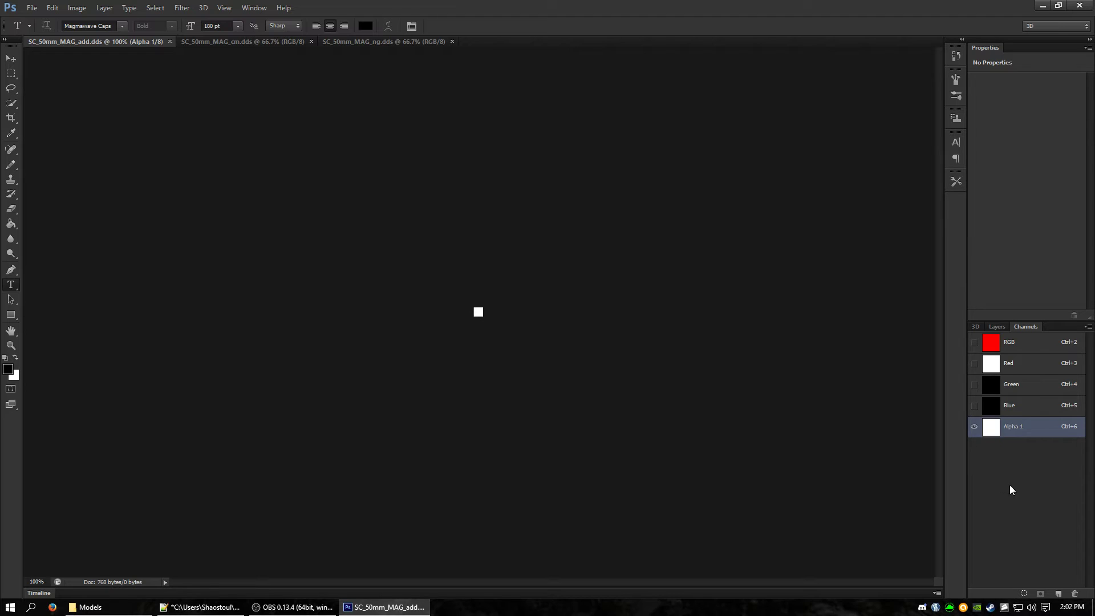
click(1019, 368)
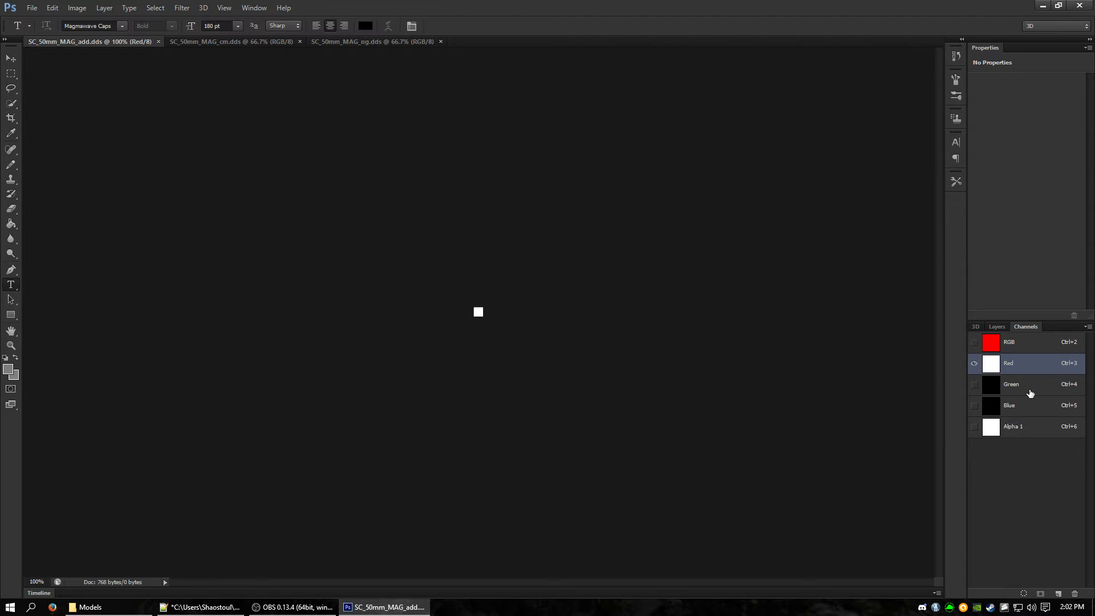
click(1030, 394)
click(1034, 416)
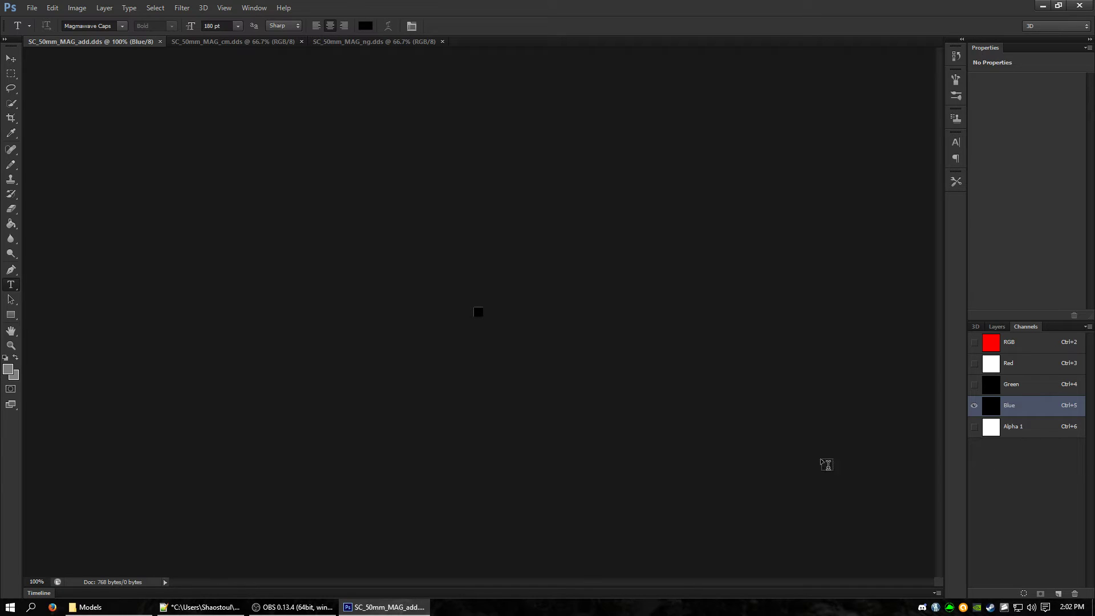
click(1006, 433)
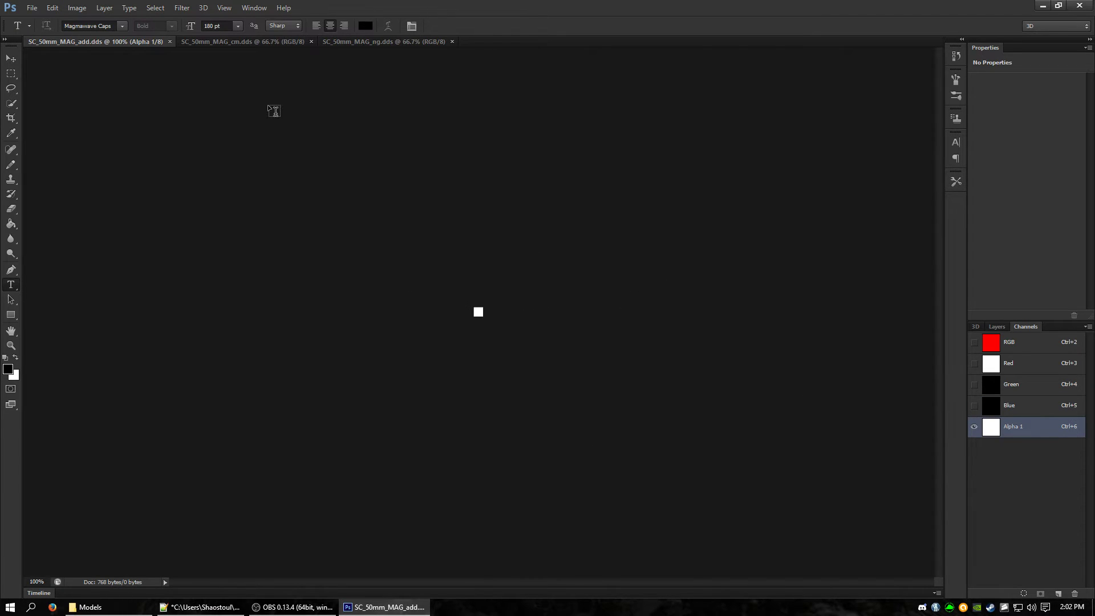
click(221, 43)
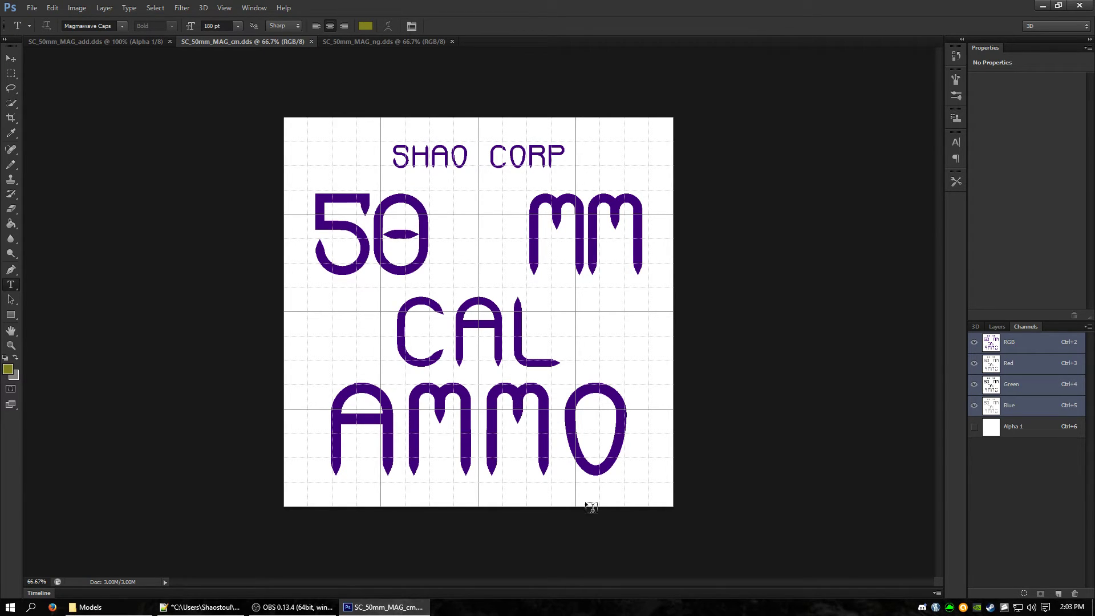
click(1034, 427)
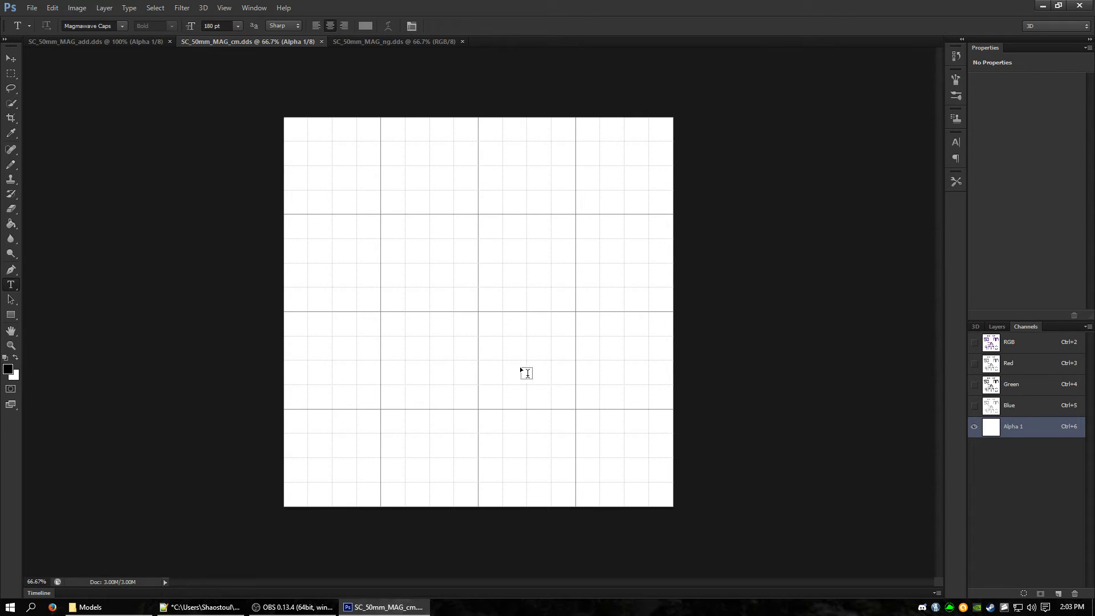
click(1023, 345)
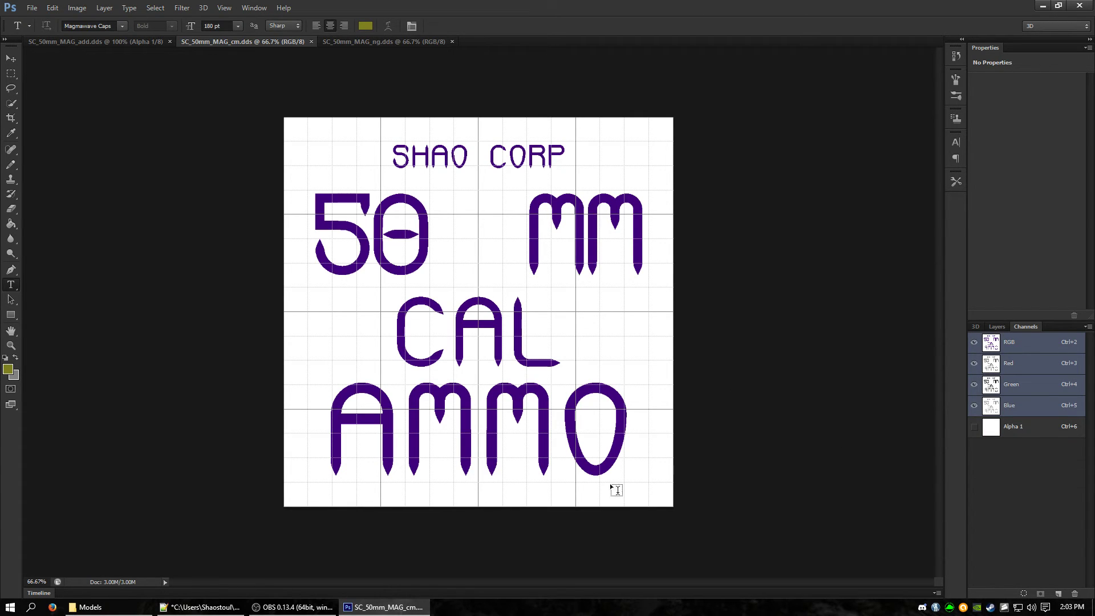
click(1022, 427)
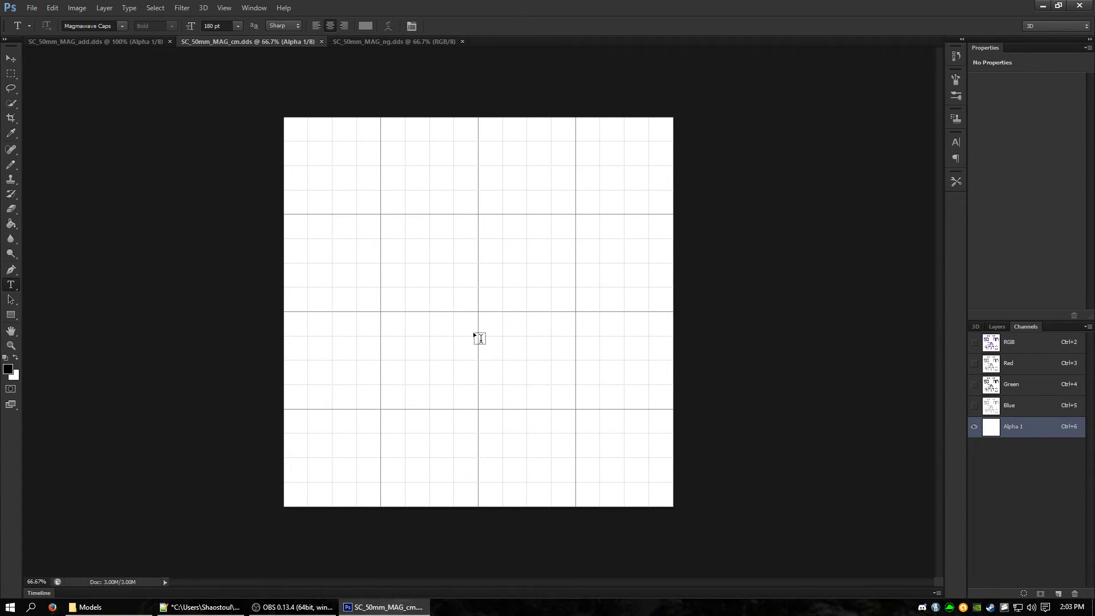
click(1010, 345)
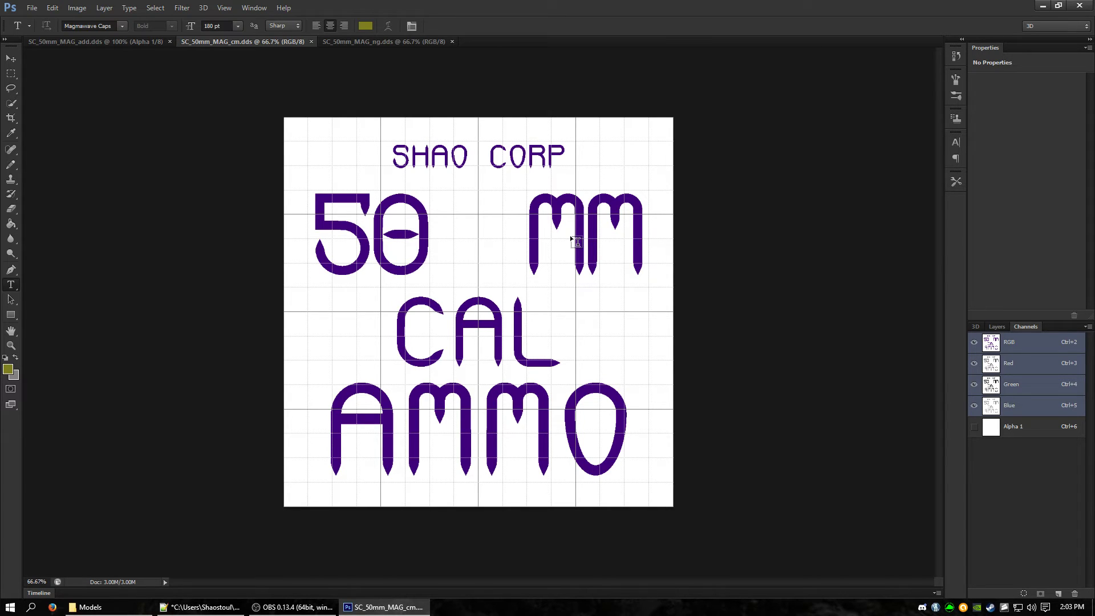
- Show only the Alpha 1 channel of the SC_50mm_MAG_ng normal map
click(376, 41)
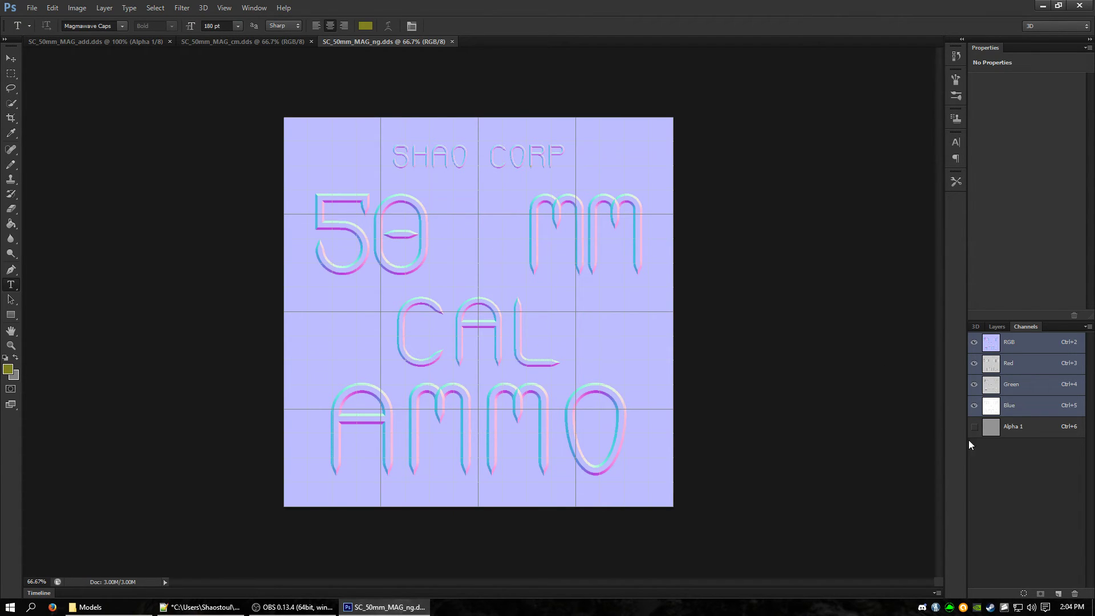
click(1019, 434)
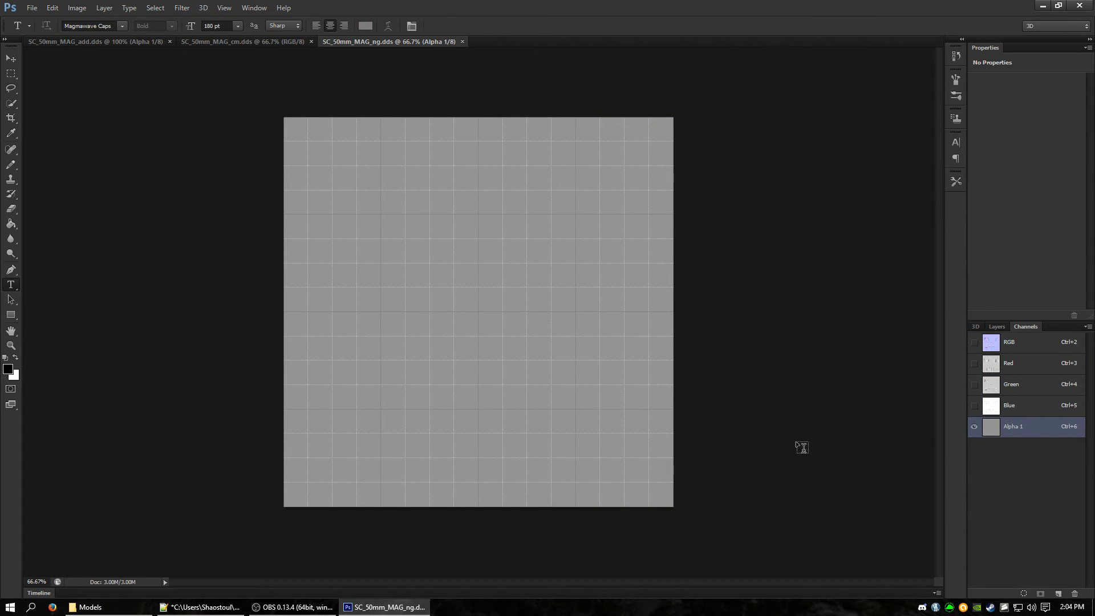